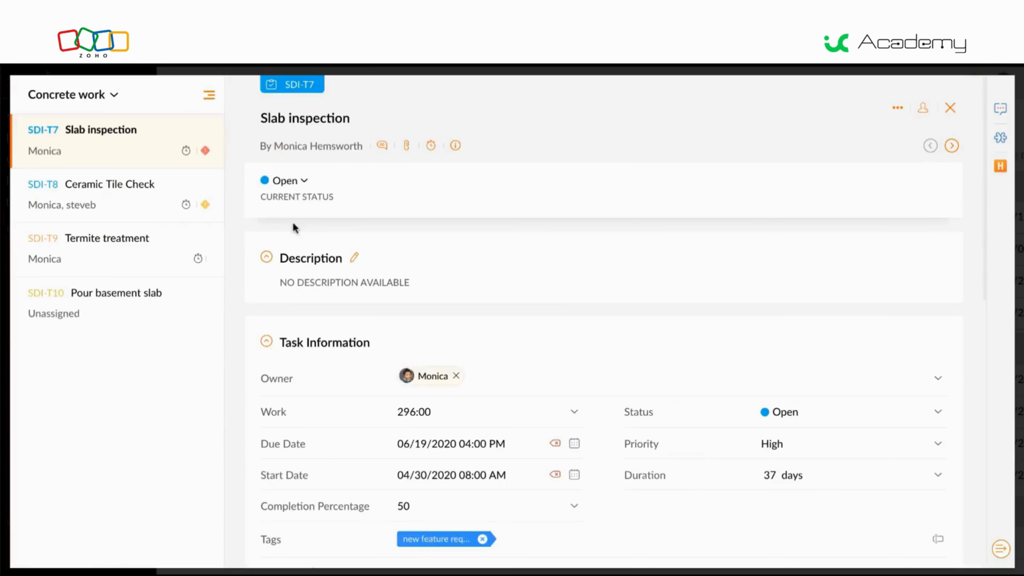
- Set the Slab inspection task's installation date under Installation Charges to 08/05/2020
scroll(294, 227, "down", 8)
scroll(294, 227, "down", 3)
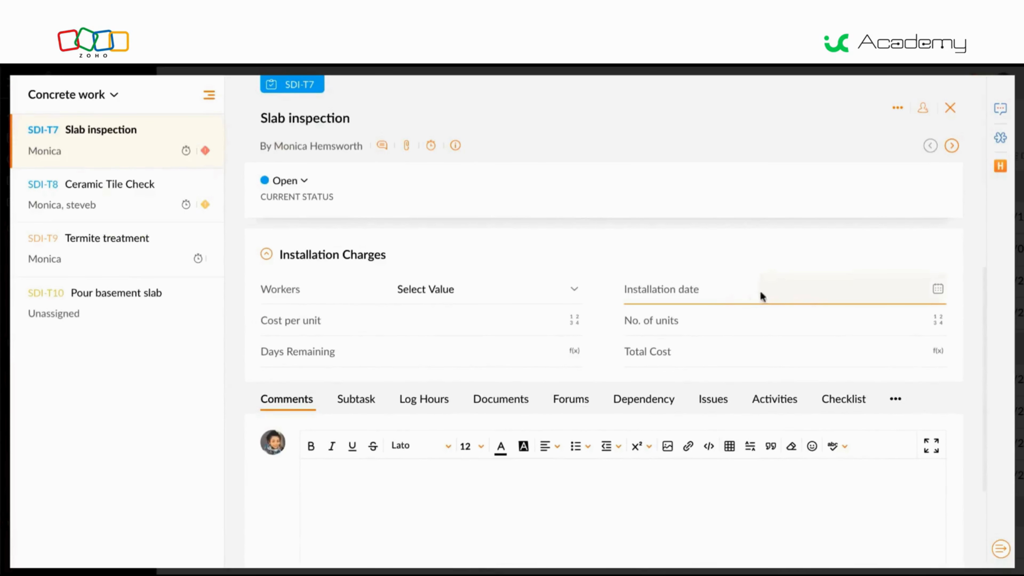
left_click(818, 299)
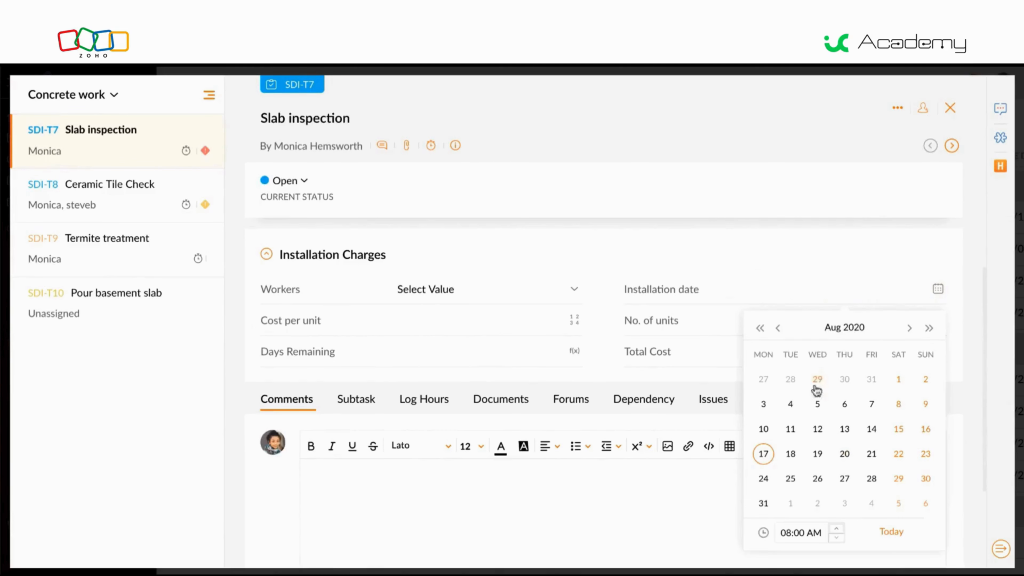
left_click(817, 404)
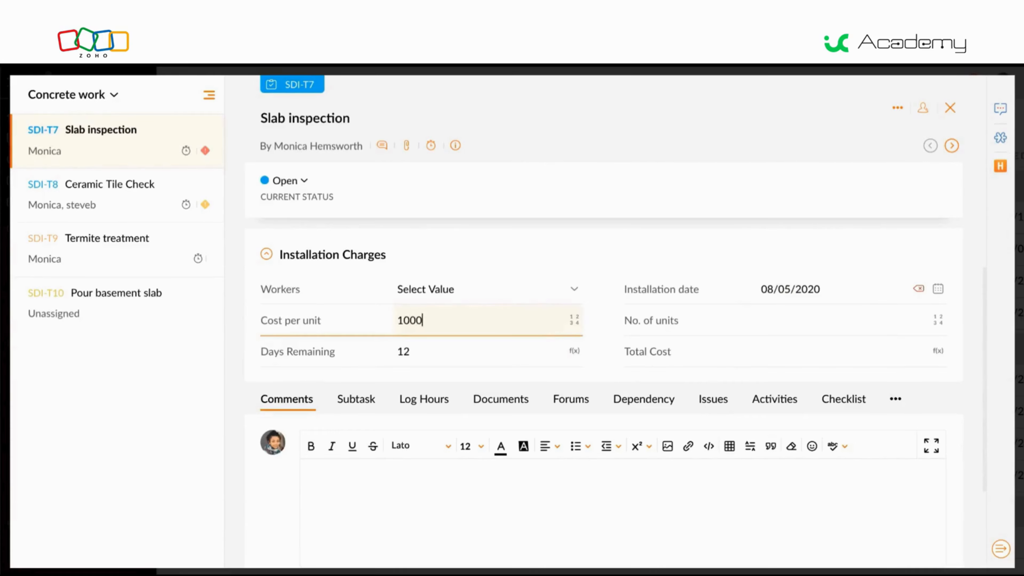
- Enter 50 as the number of units in the task's Installation Charges
left_click(785, 314)
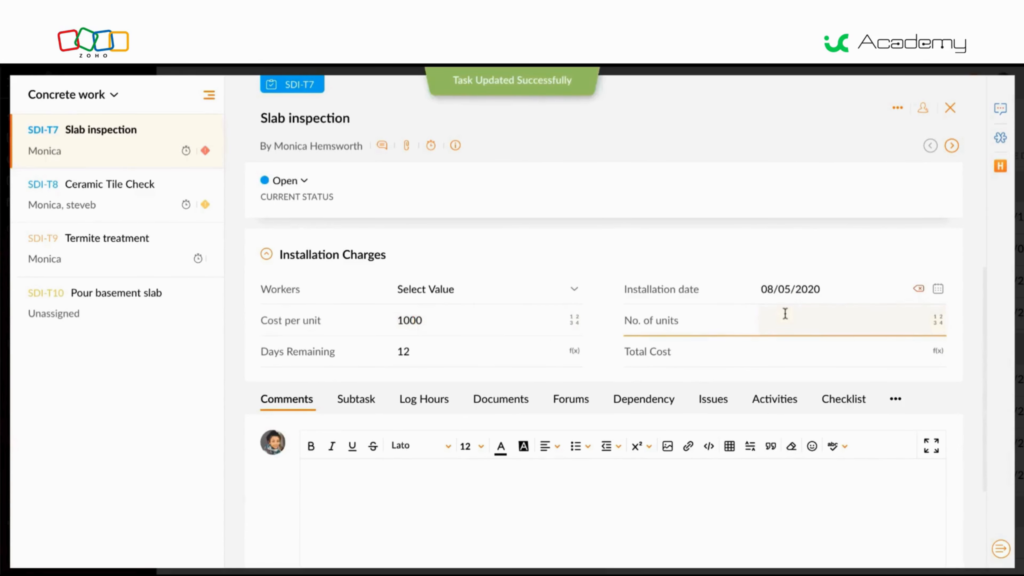
type("5")
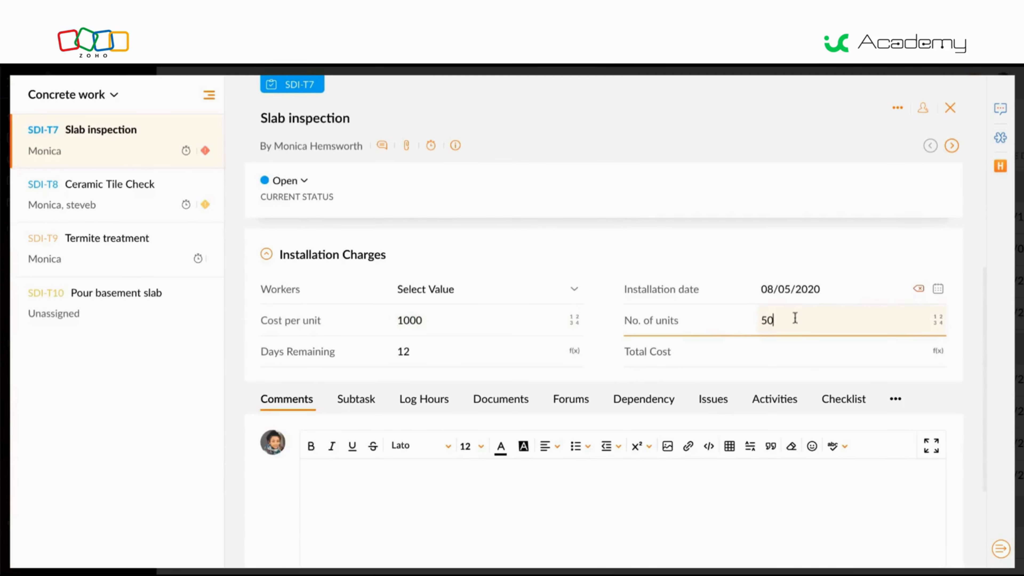
type("0")
key("Return")
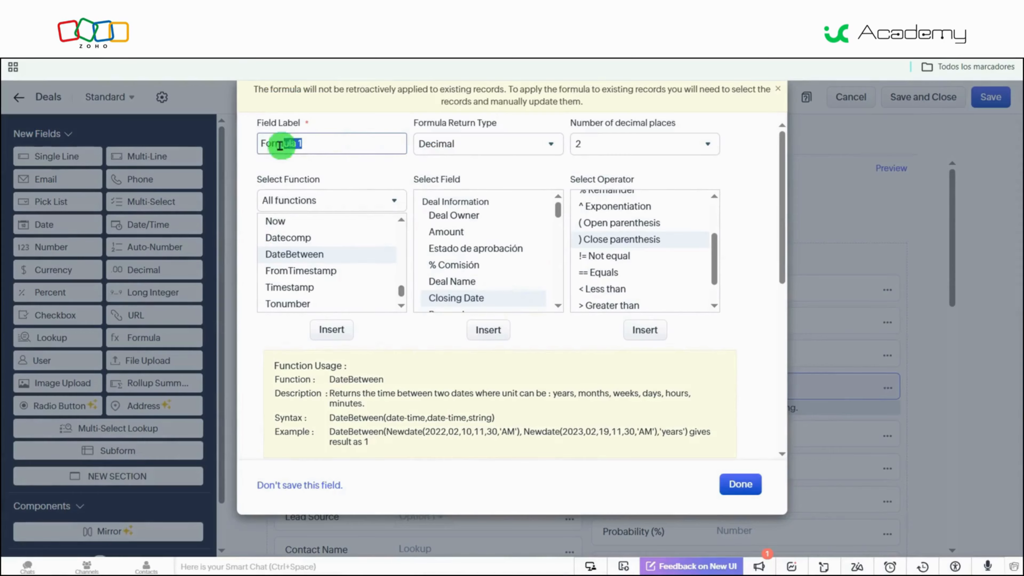
- Label the Deals formula field Days to Close
left_click_drag(286, 143, 263, 143)
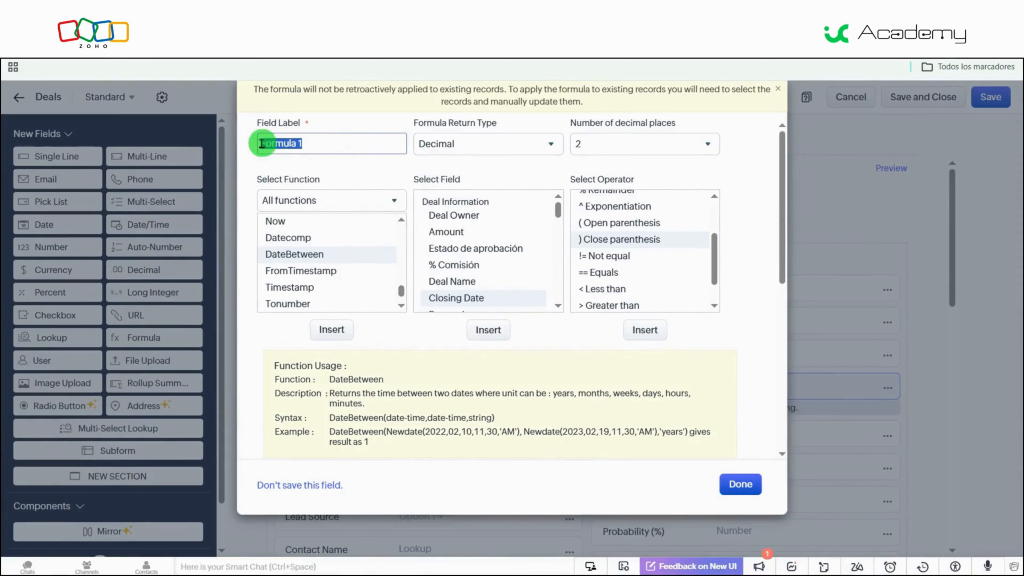
left_click(356, 154)
left_click(367, 168)
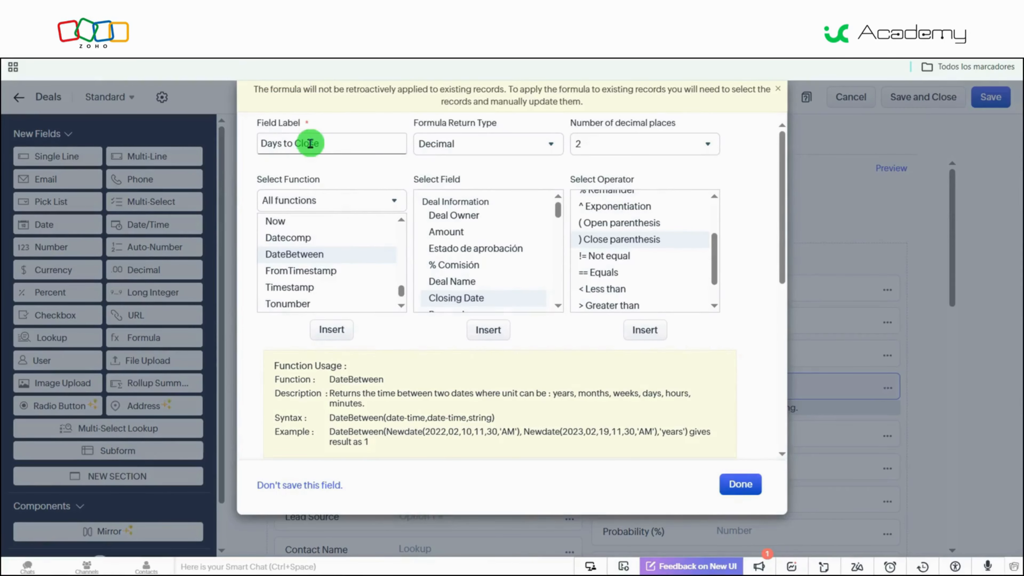
- Insert the DateBetween function and the Closing Date field into the Days to Close formula
left_click(327, 255)
left_click(332, 329)
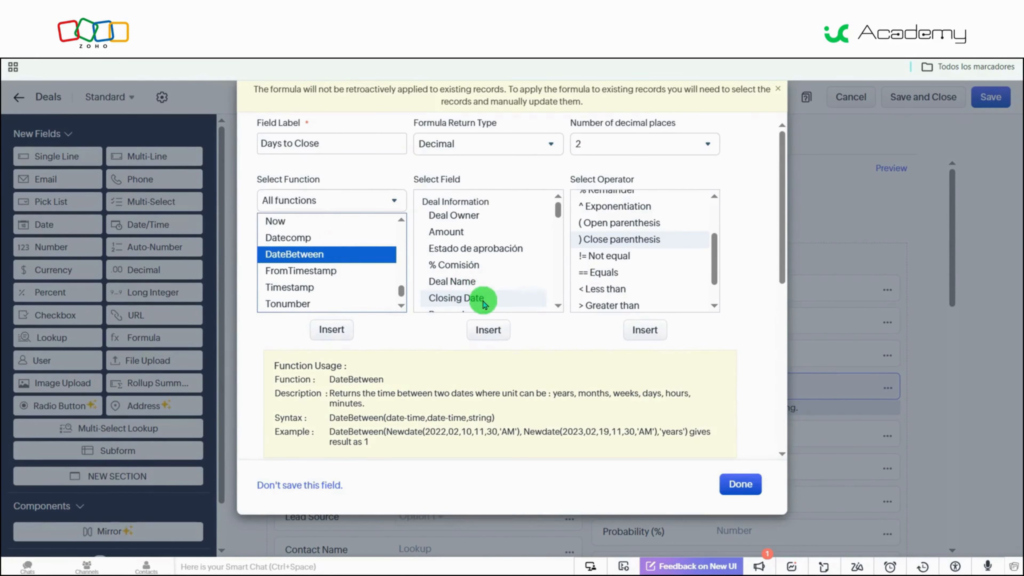
left_click(472, 298)
left_click(494, 331)
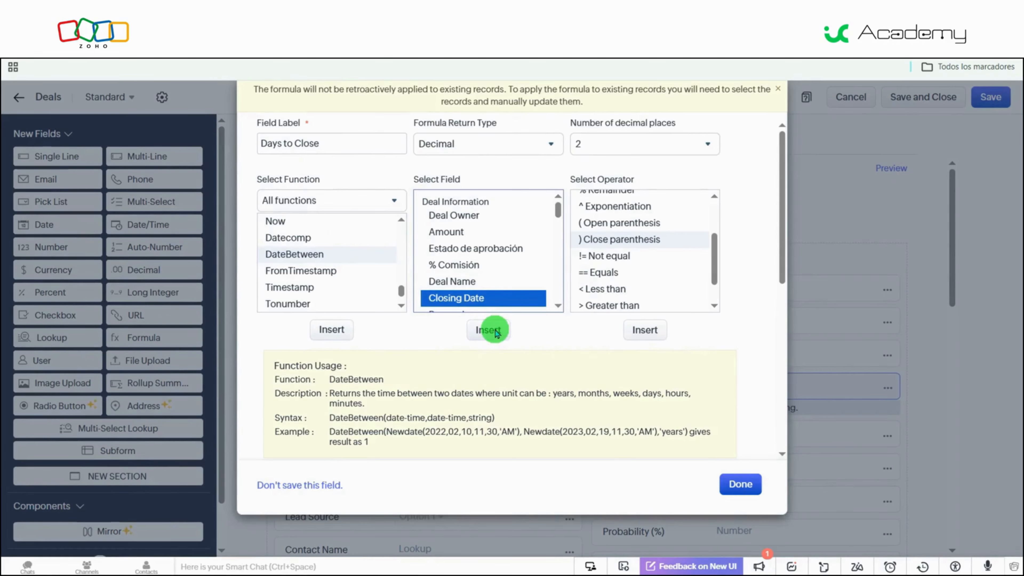
- Insert the close parenthesis operator into the Days to Close formula and check the expression's syntax
left_click(625, 243)
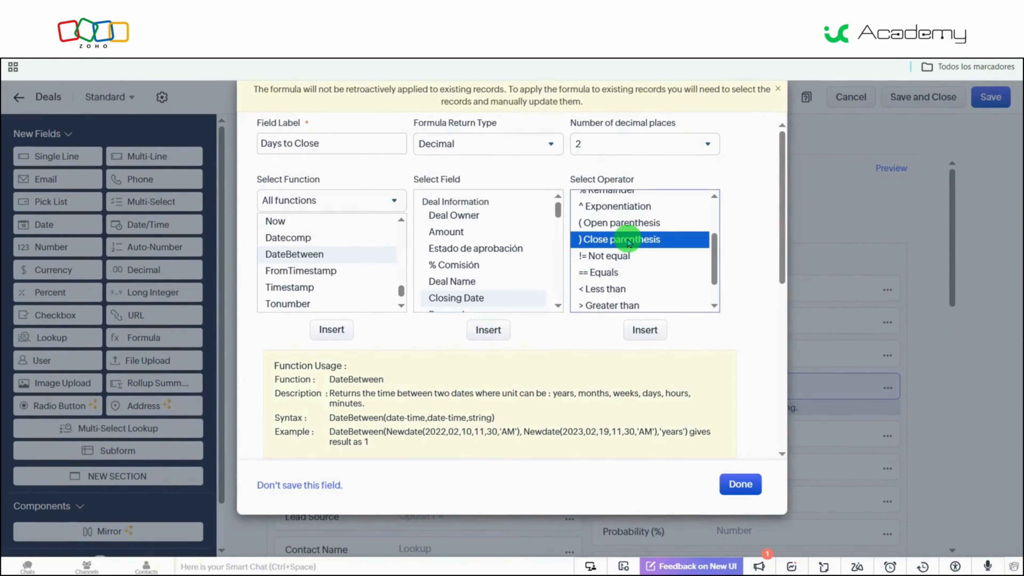
left_click(644, 330)
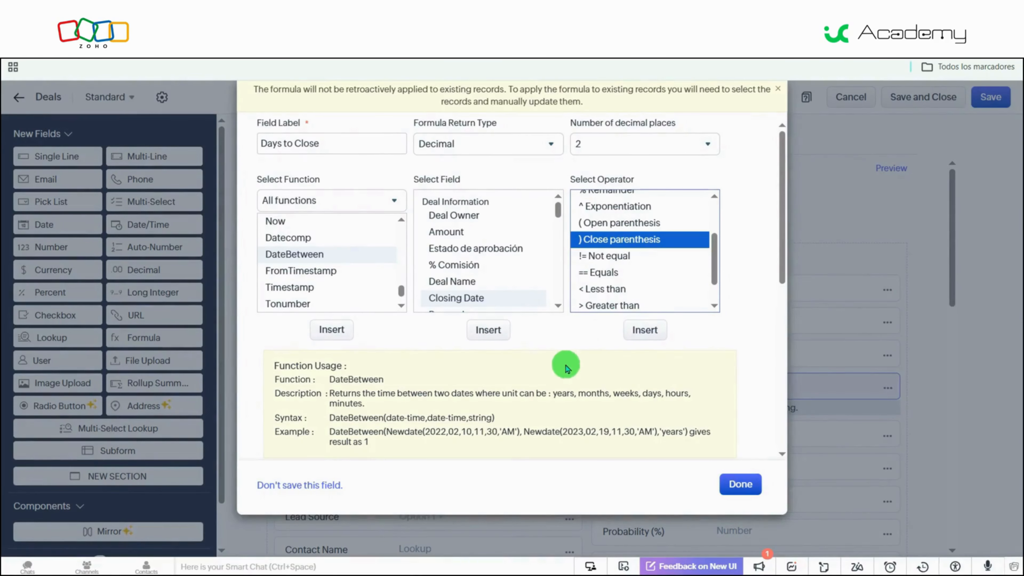
left_click(563, 346)
scroll(563, 346, "down", 5)
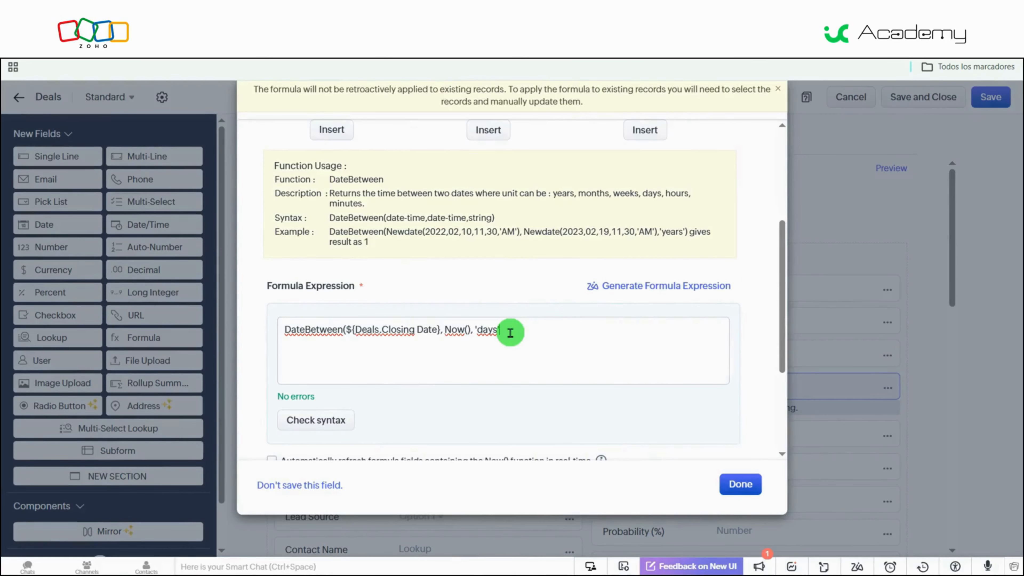
left_click(320, 422)
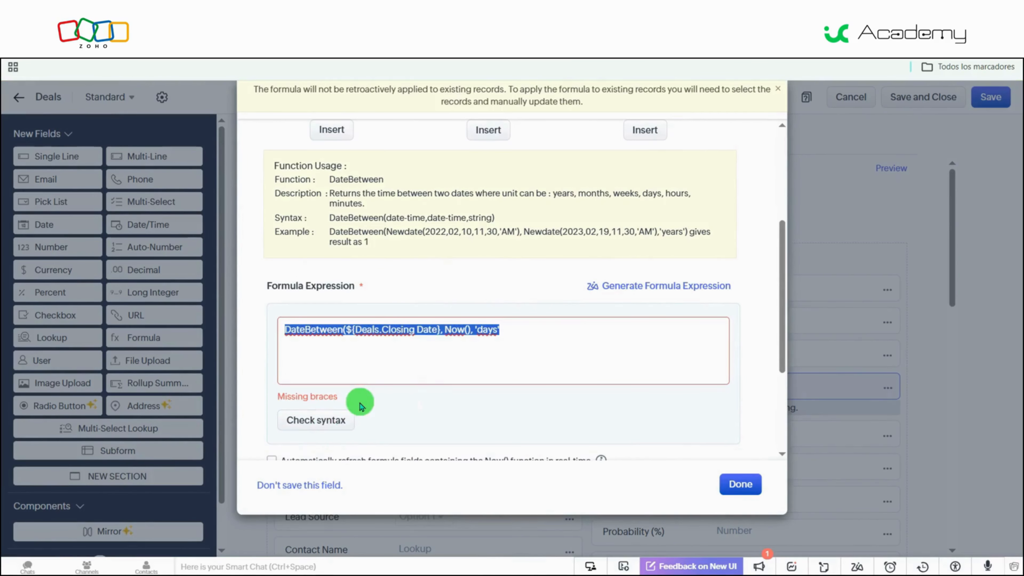
- Complete the DateBetween expression by inserting a close parenthesis at its end
left_click(523, 337)
scroll(523, 337, "up", 5)
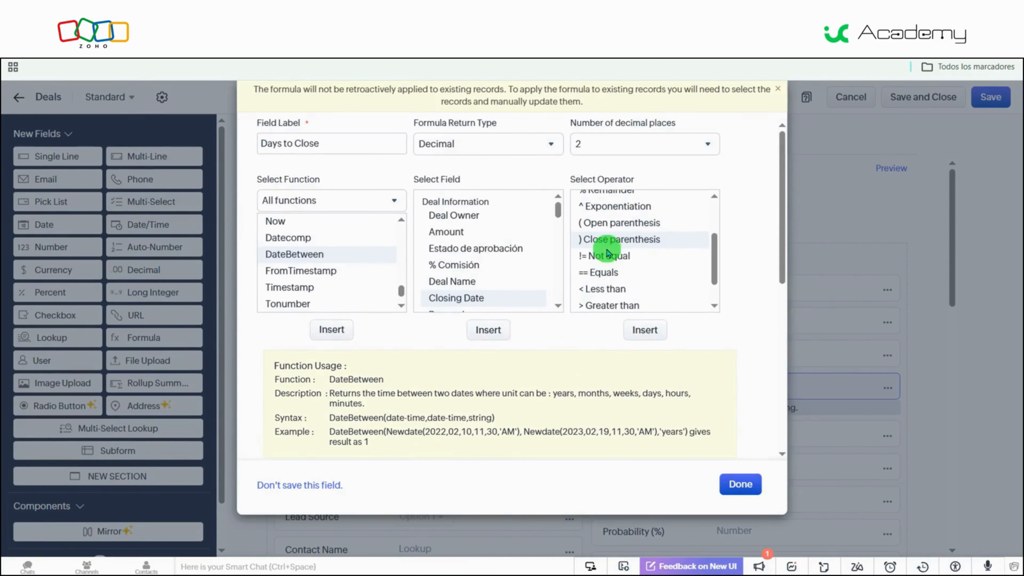
left_click(643, 329)
scroll(544, 399, "down", 5)
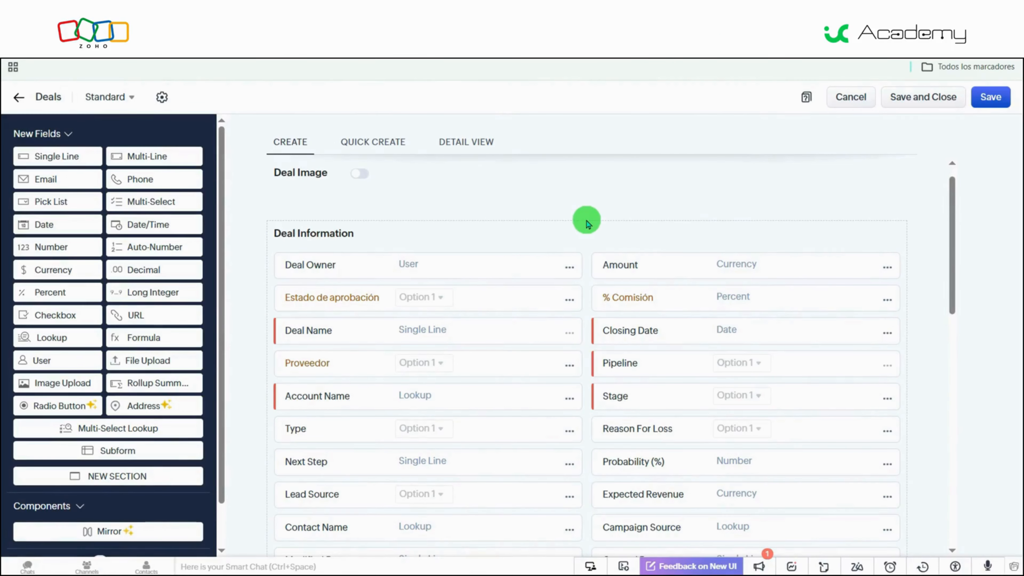
- Add a formula field below Closing Date in Deal Information, labelled Prioridad with the String return type
left_click_drag(169, 338, 618, 370)
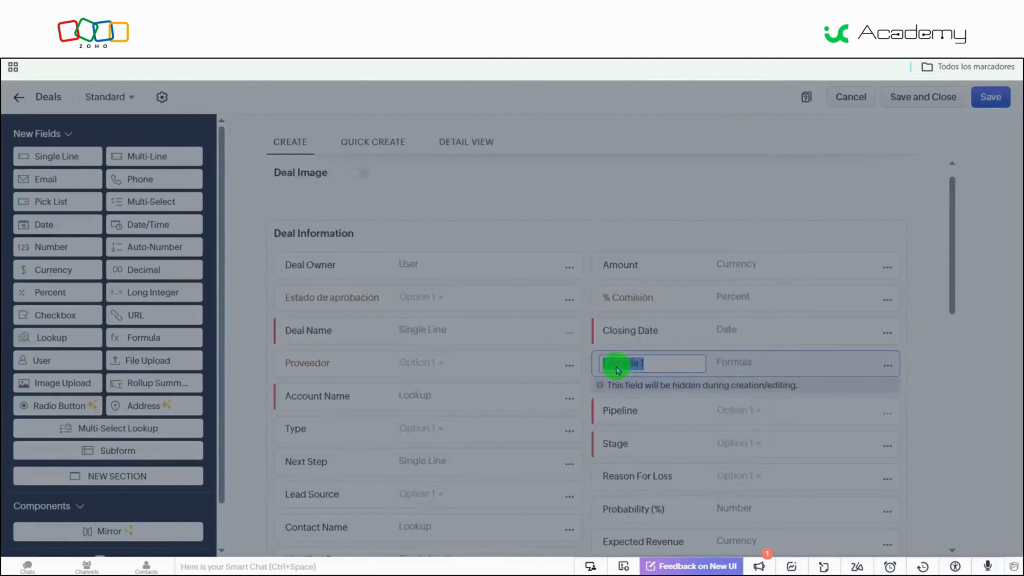
type("Prioridad")
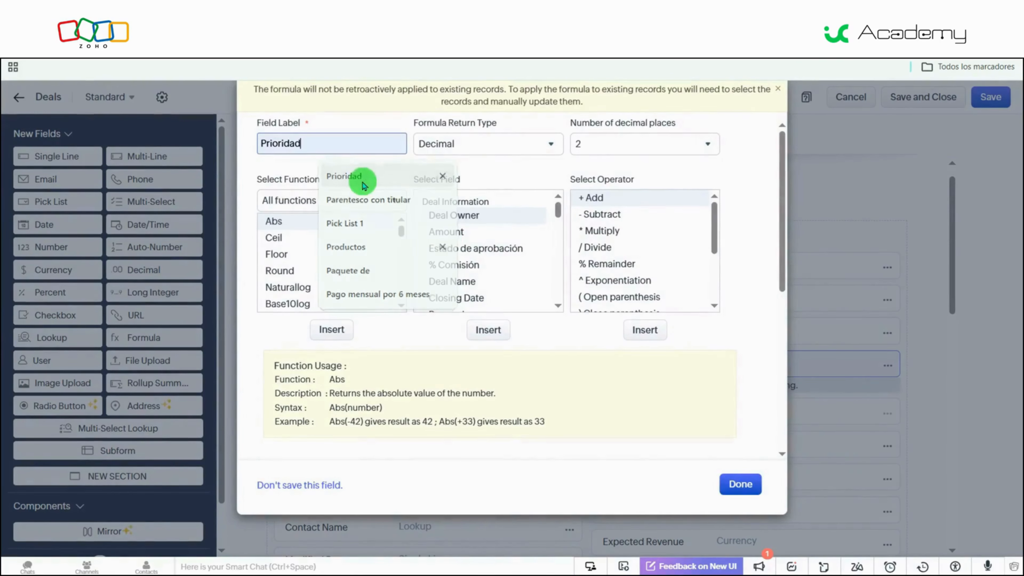
left_click(355, 172)
left_click(451, 143)
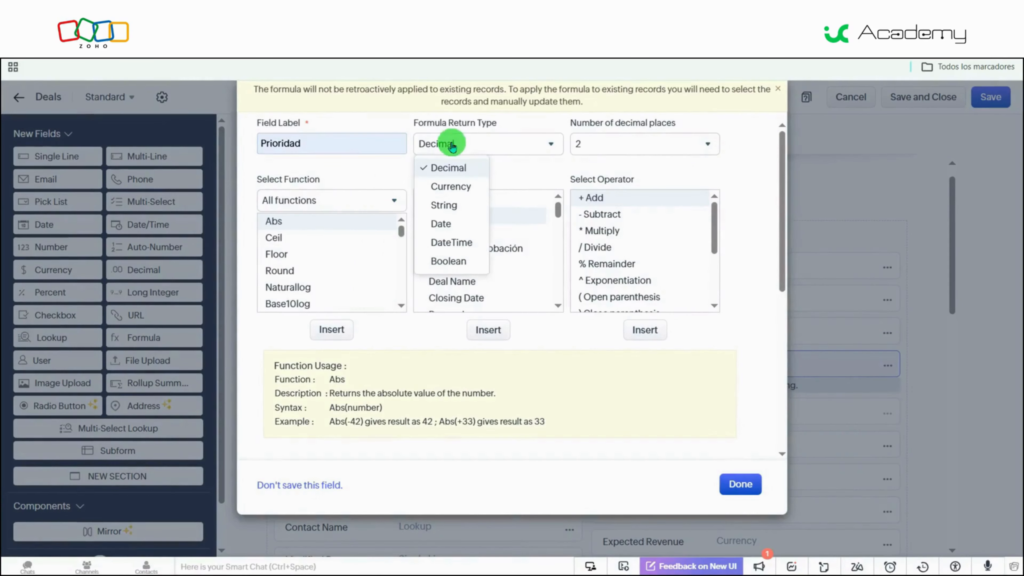
left_click(468, 201)
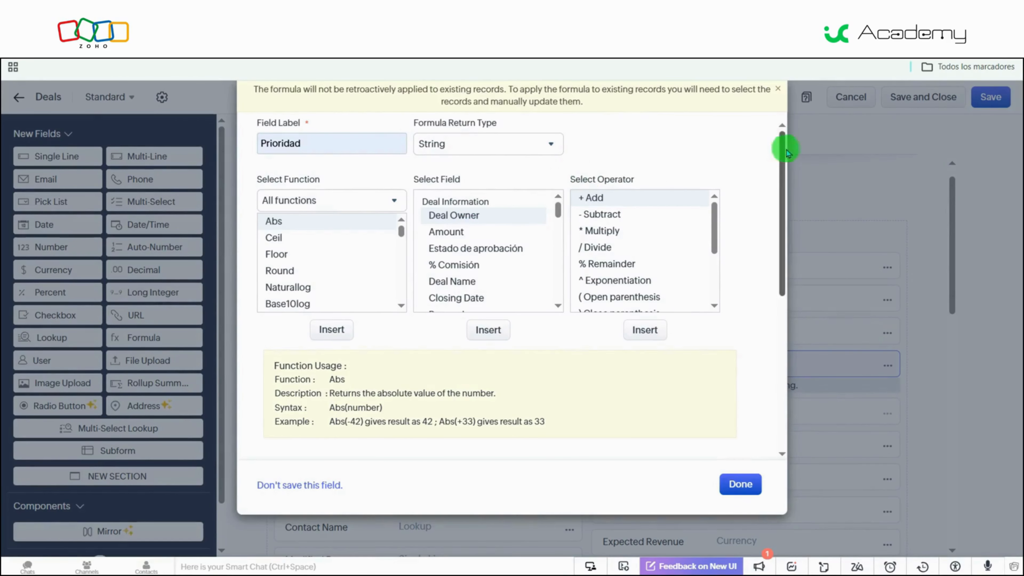
- Have the formula assistant generate an If expression giving Cerrado for closed stages, Alta prioridad above 50000, Media prioridad for 10000 to 50000, otherwise Seguimiento
left_click_drag(783, 151, 786, 236)
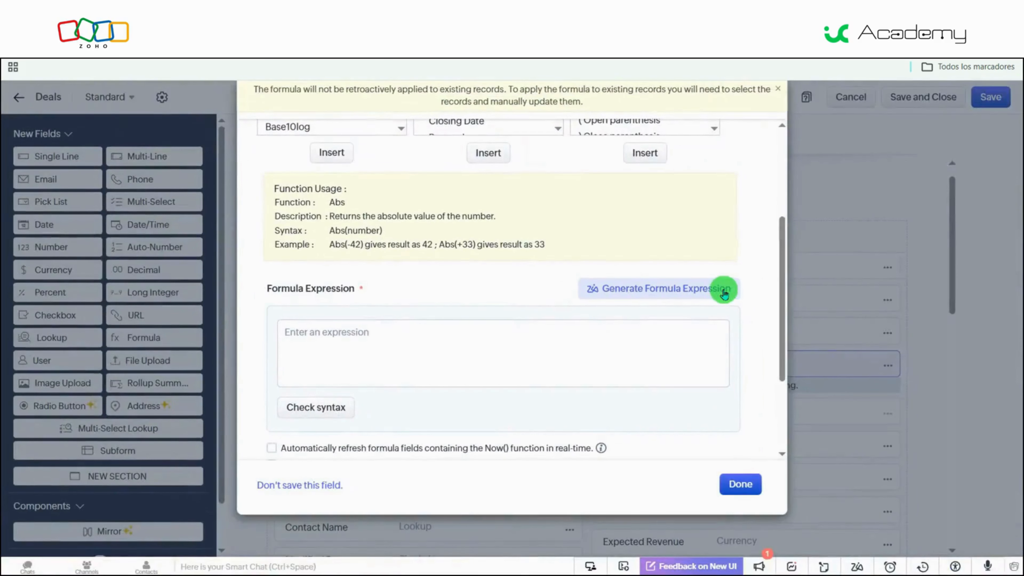
left_click(724, 294)
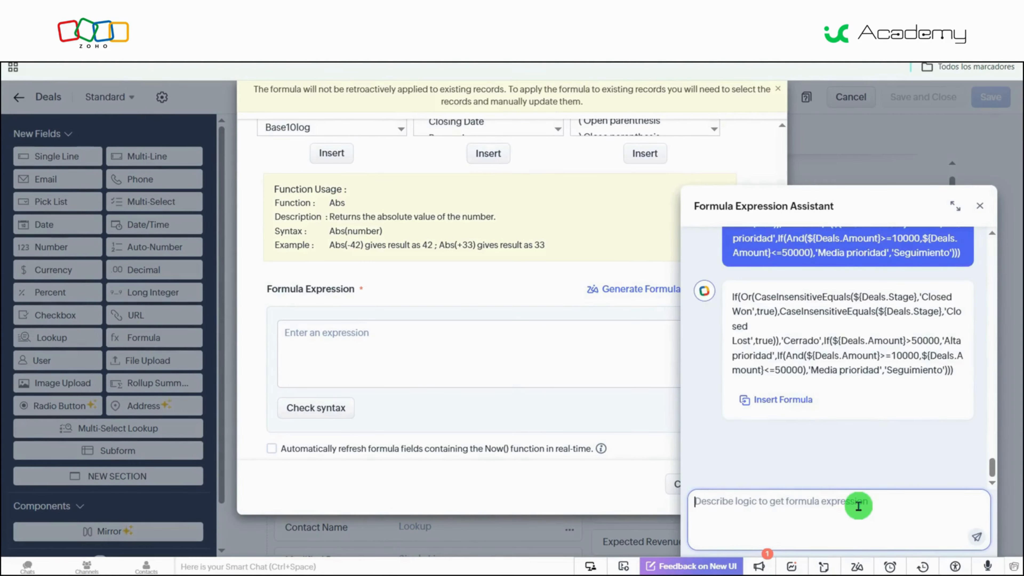
key("ctrl+v")
key("Return")
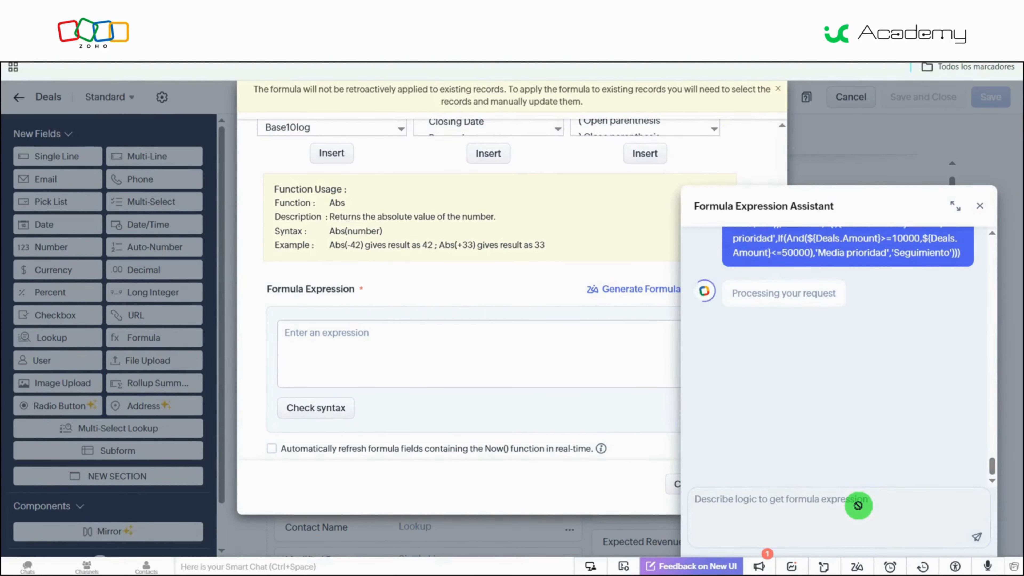
- Review the assistant's generated If expression and insert it as the Prioridad field's formula
scroll(842, 443, "up", 3)
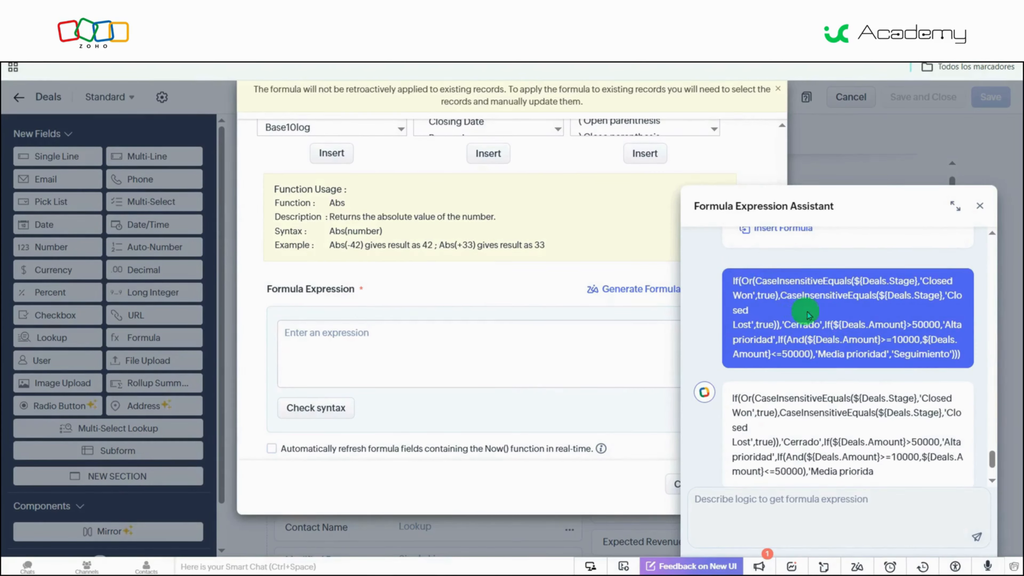
scroll(845, 318, "up", 1)
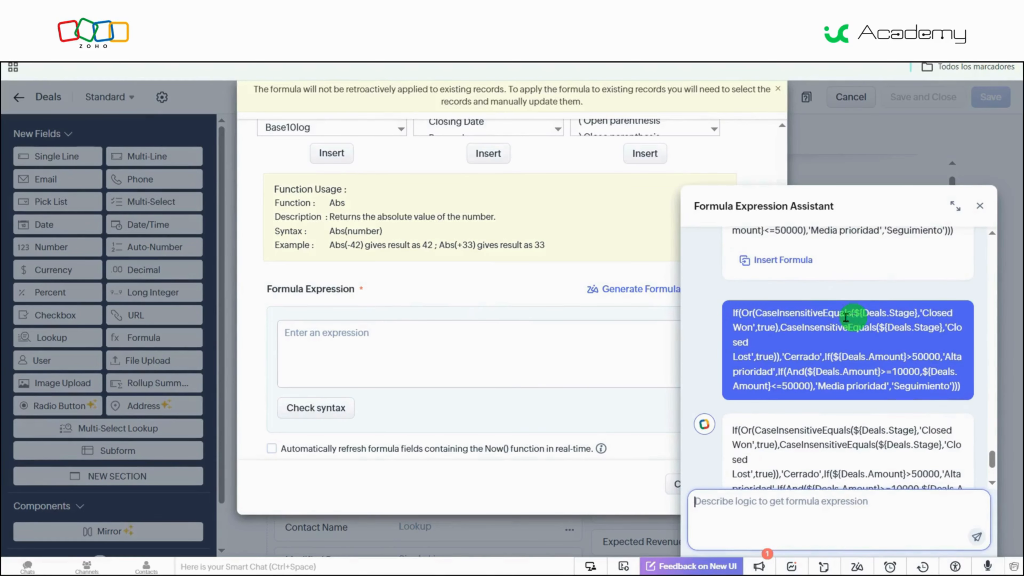
scroll(809, 356, "up", 1)
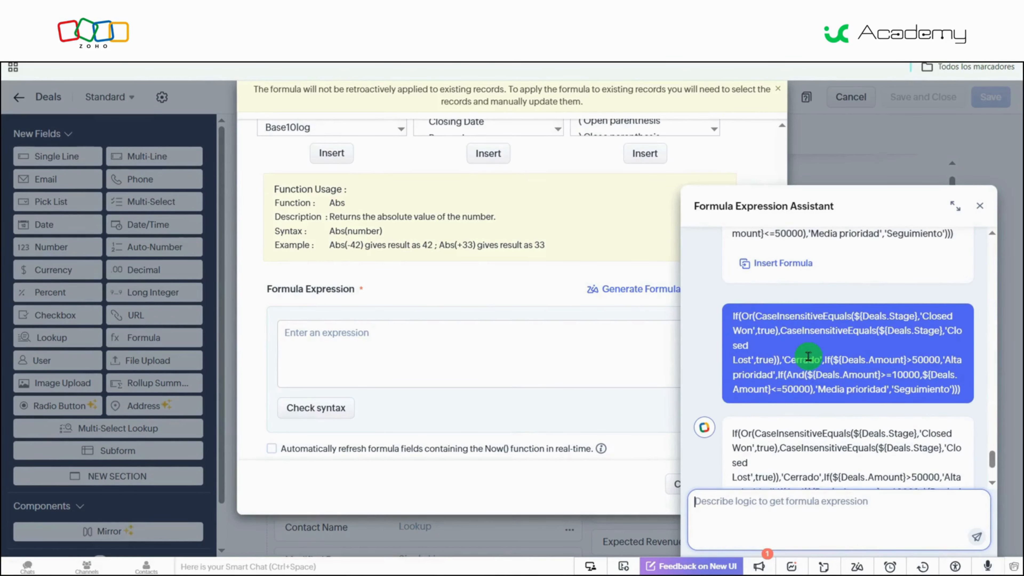
double_click(905, 376)
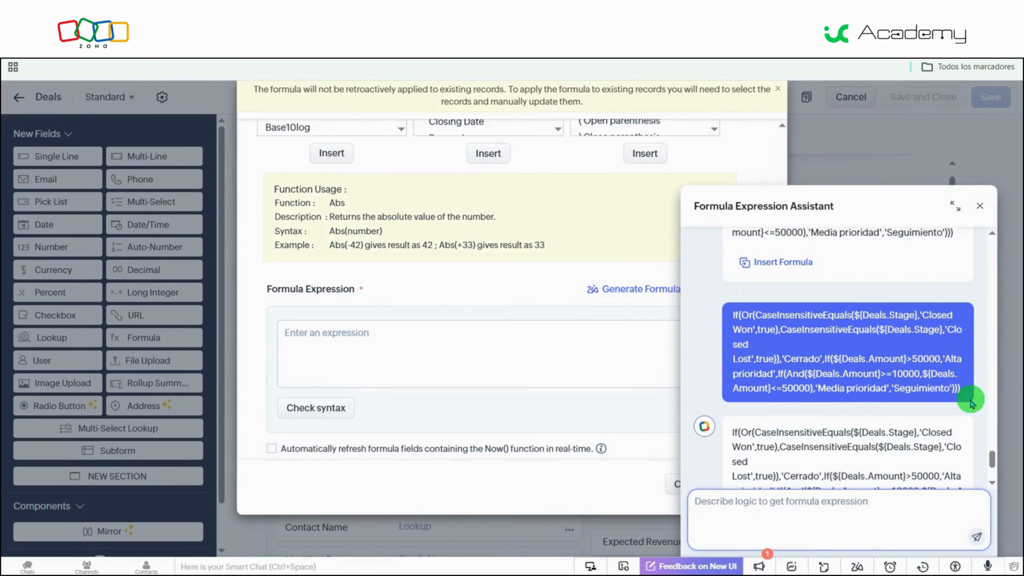
scroll(970, 402, "down", 3)
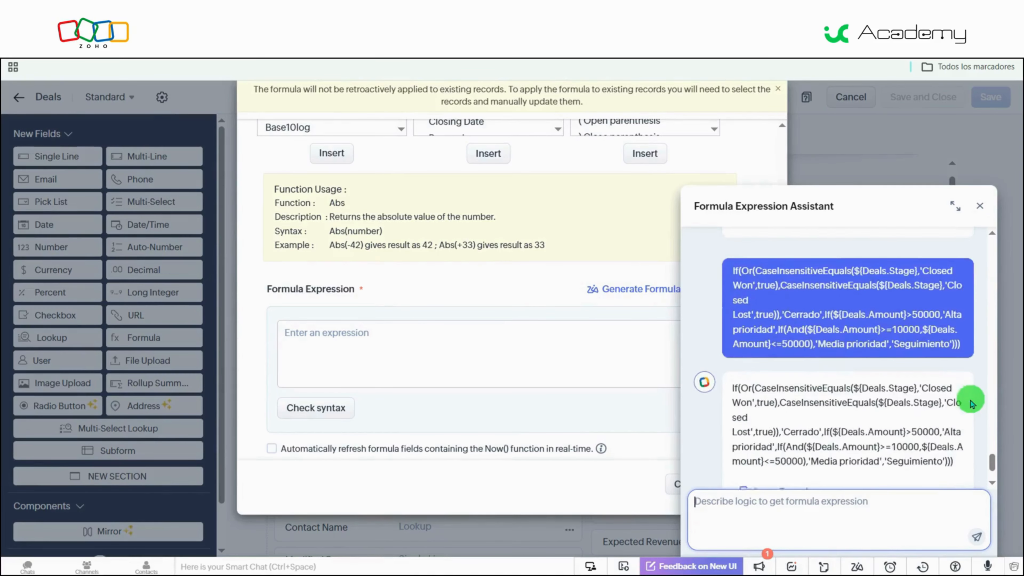
left_click(782, 420)
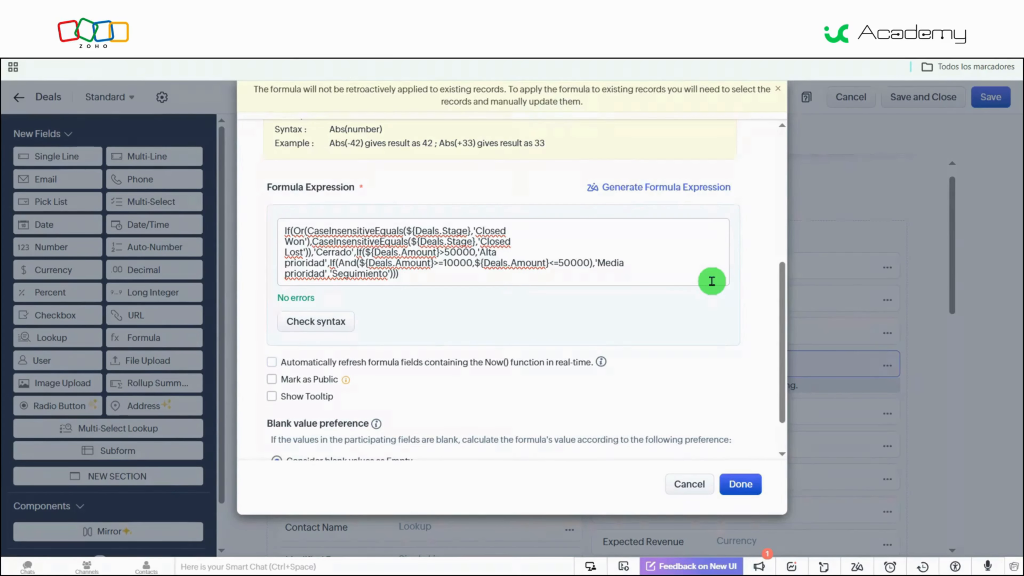
- Finish the Prioridad formula field and save the Deals layout
scroll(712, 281, "up", 2)
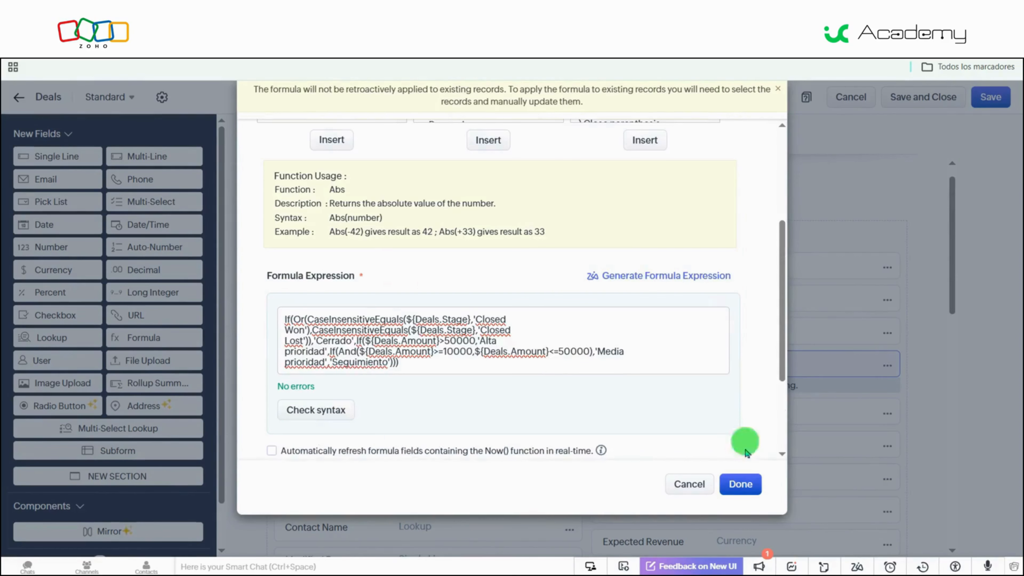
left_click(742, 484)
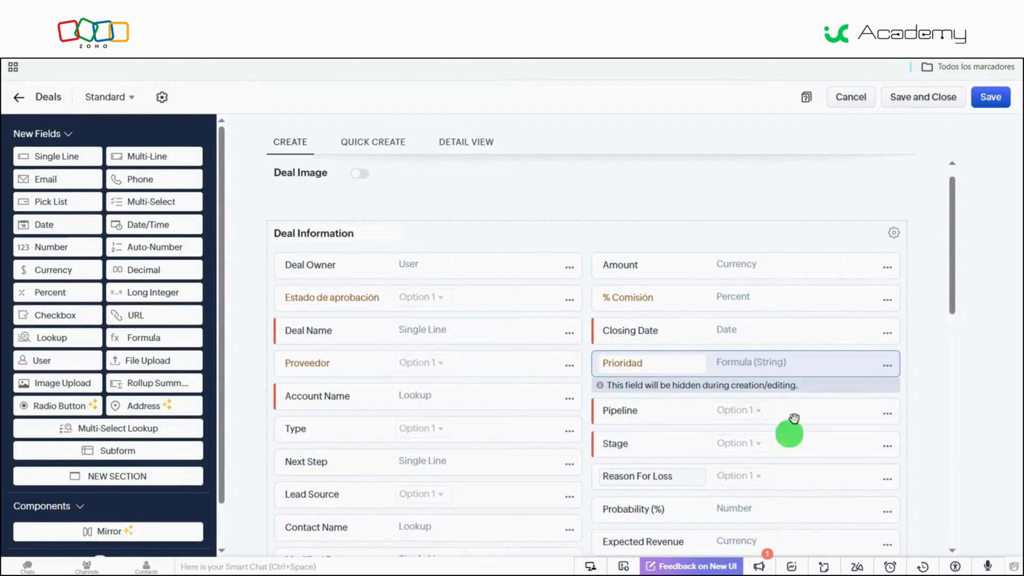
left_click(989, 98)
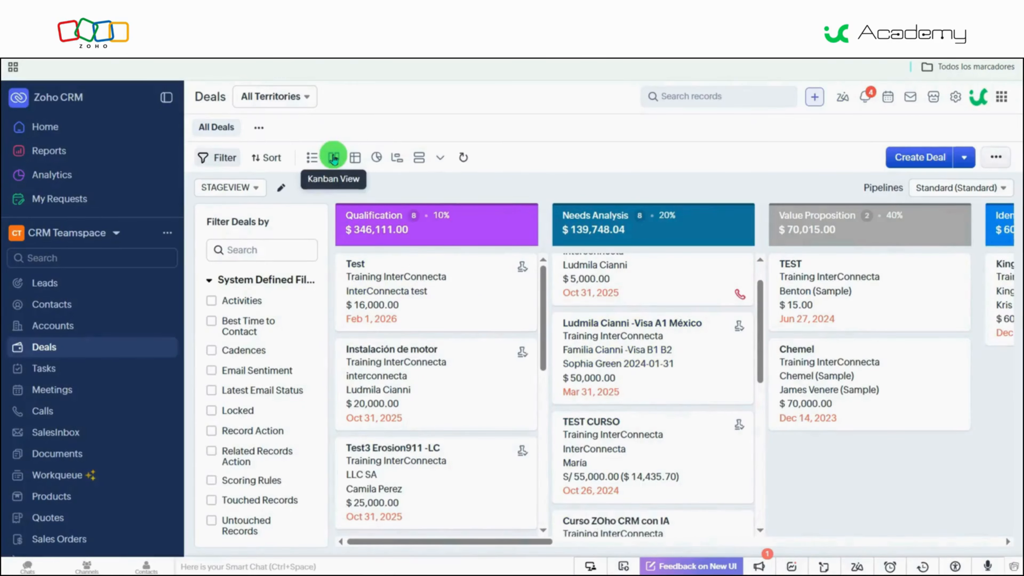
- Add the Prioridad field to the STAGEVIEW Kanban view's selected fields, save it, and check the deal cards
left_click(283, 189)
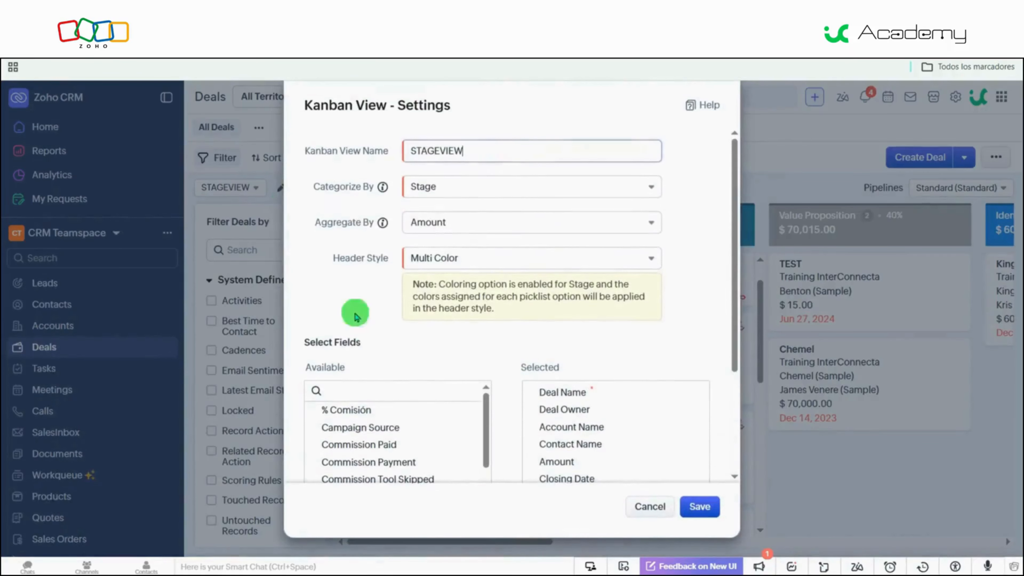
left_click(401, 390)
type("pri")
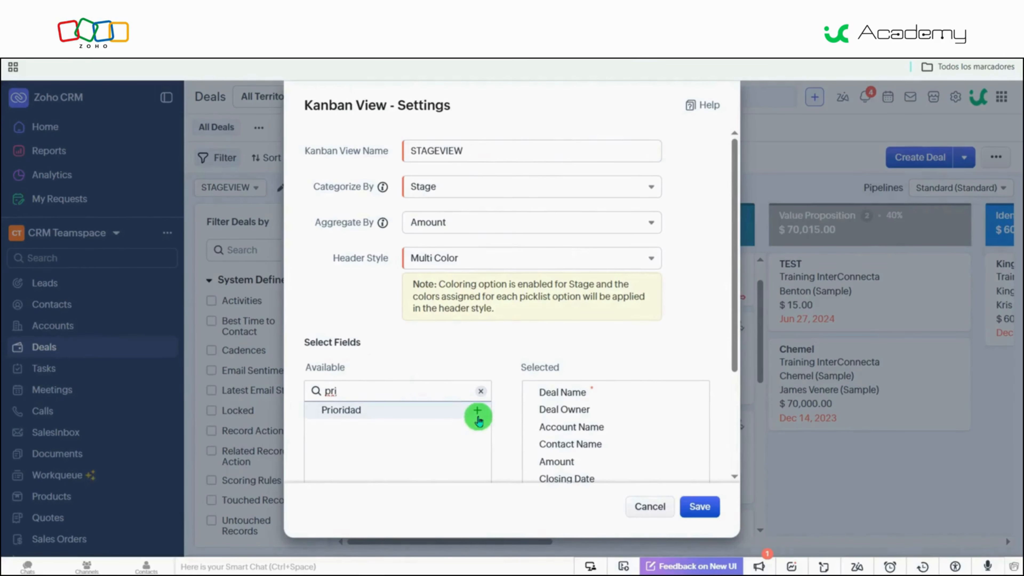
left_click(477, 415)
scroll(665, 432, "down", 3)
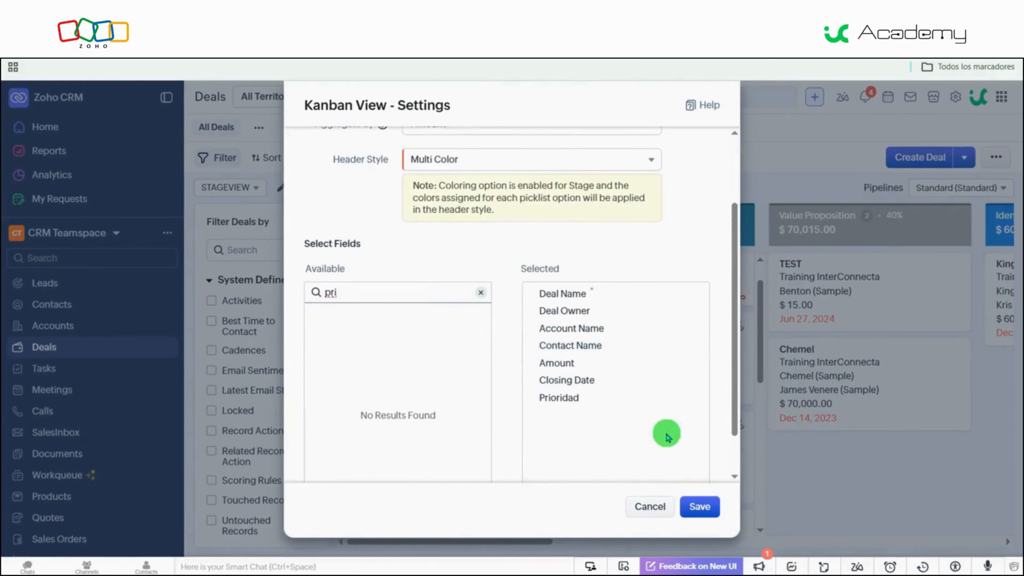
left_click(705, 507)
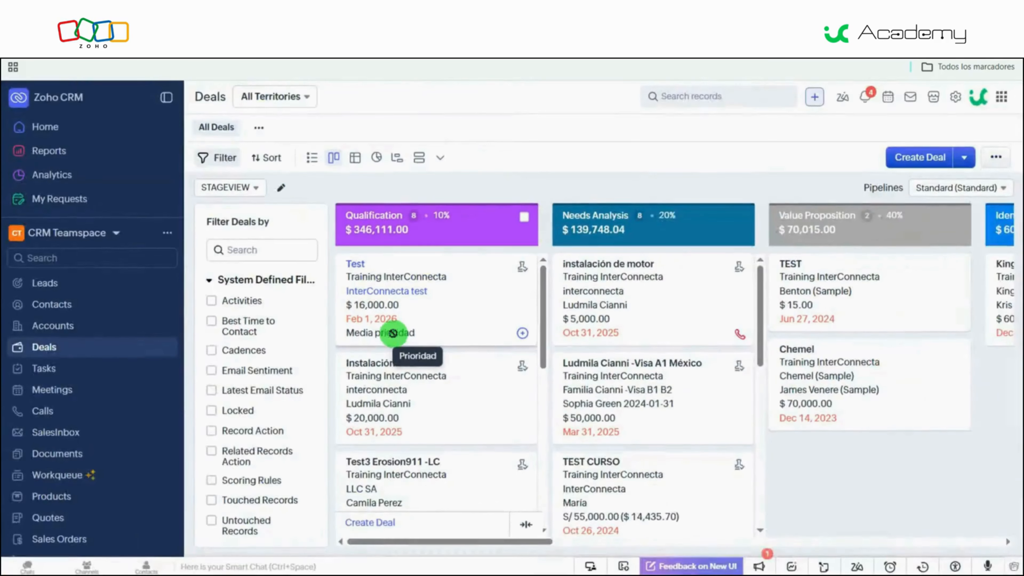
scroll(614, 397, "down", 3)
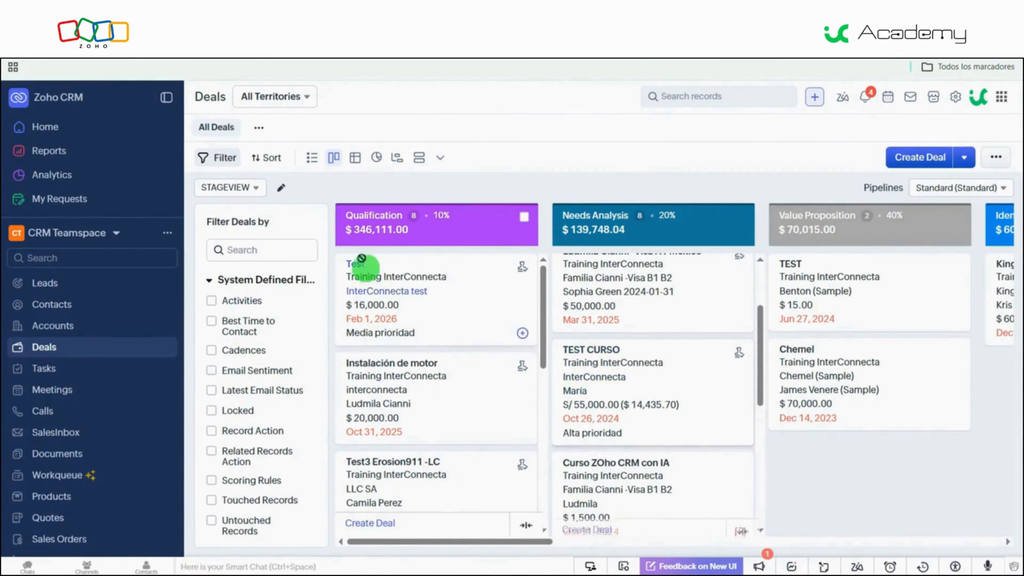
- Switch the deals to the list view and enable the Prioridad column
left_click(309, 158)
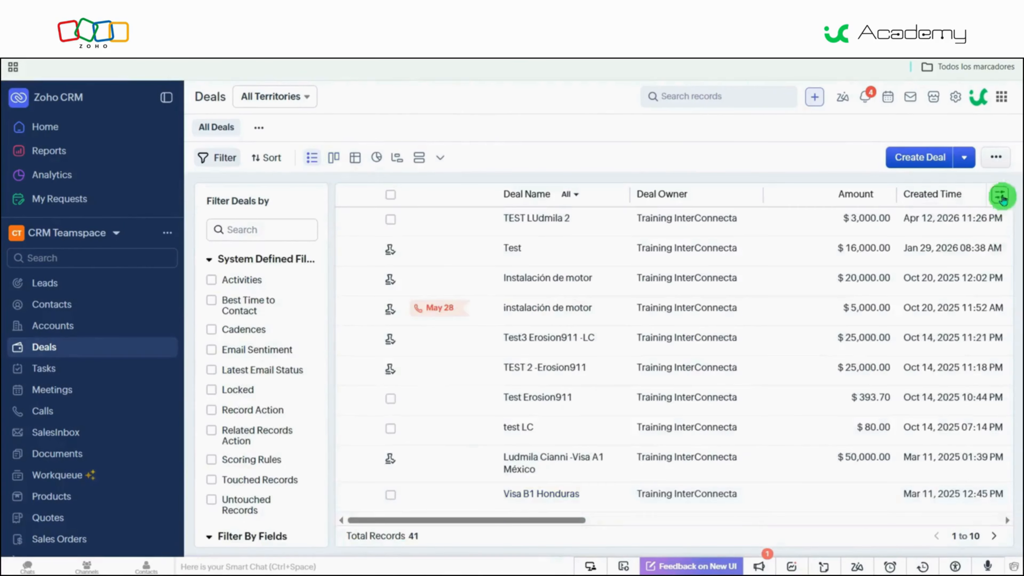
left_click(1001, 195)
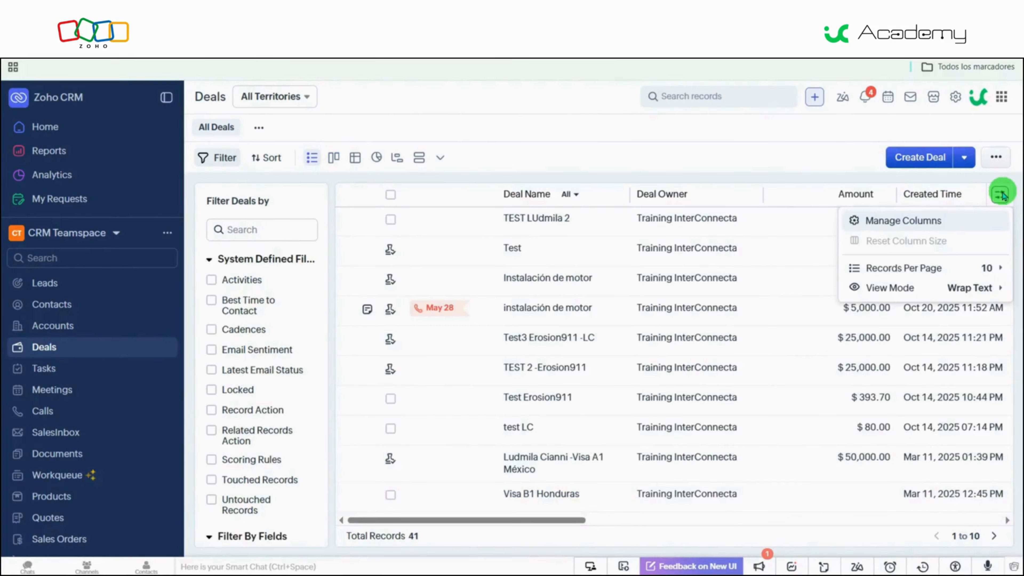
left_click(927, 220)
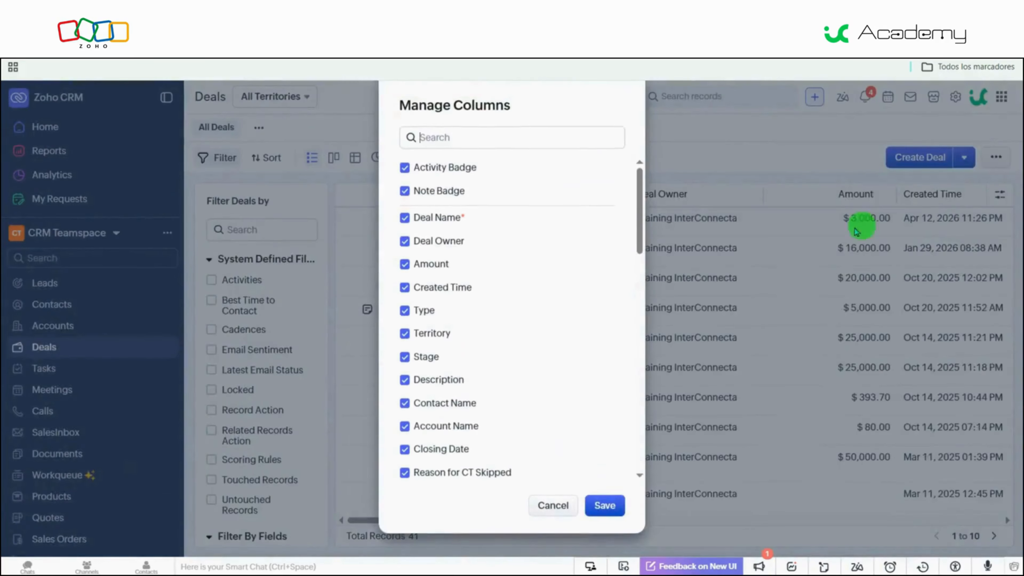
type("prio")
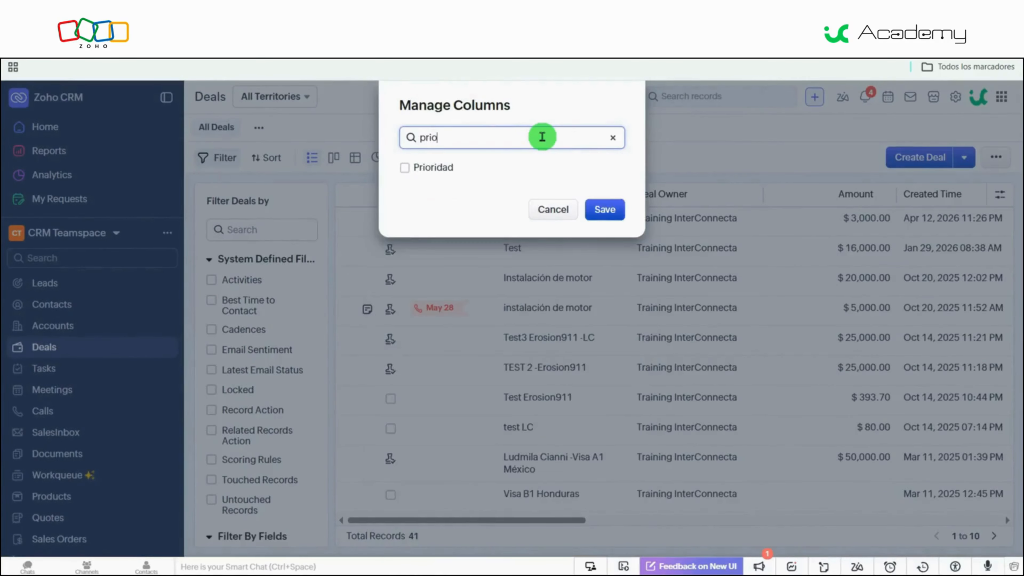
left_click(405, 166)
- Move the Prioridad column ahead of Deal Name, save the column order, and sort the deals list by Prioridad
scroll(524, 383, "down", 2)
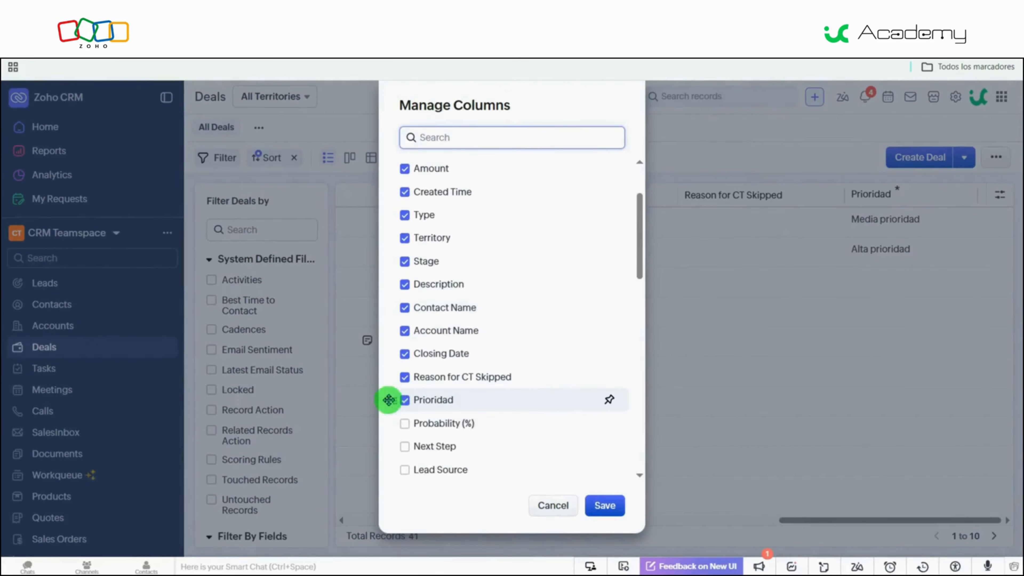
left_click_drag(394, 400, 404, 217)
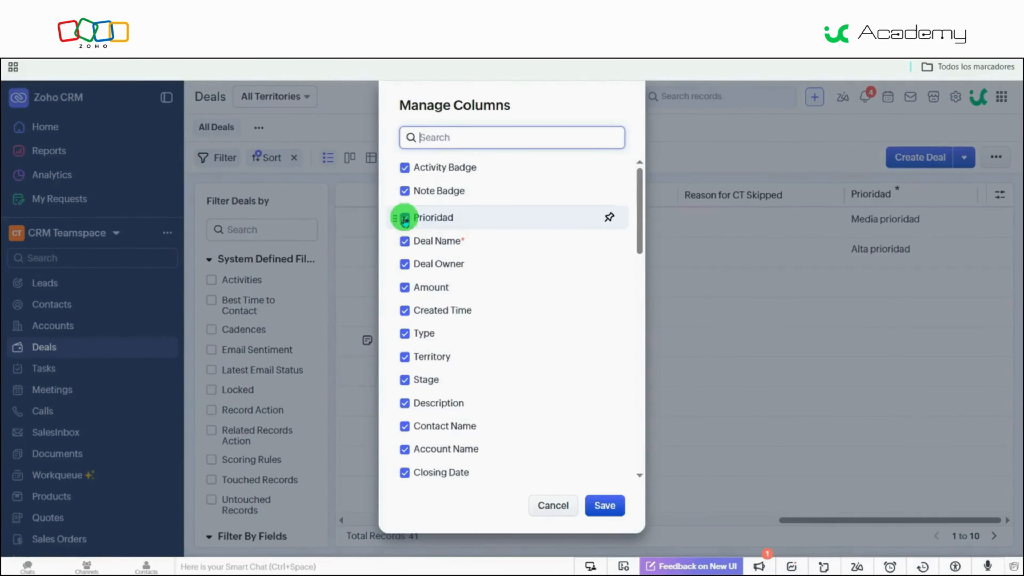
left_click(602, 502)
left_click_drag(827, 526, 262, 529)
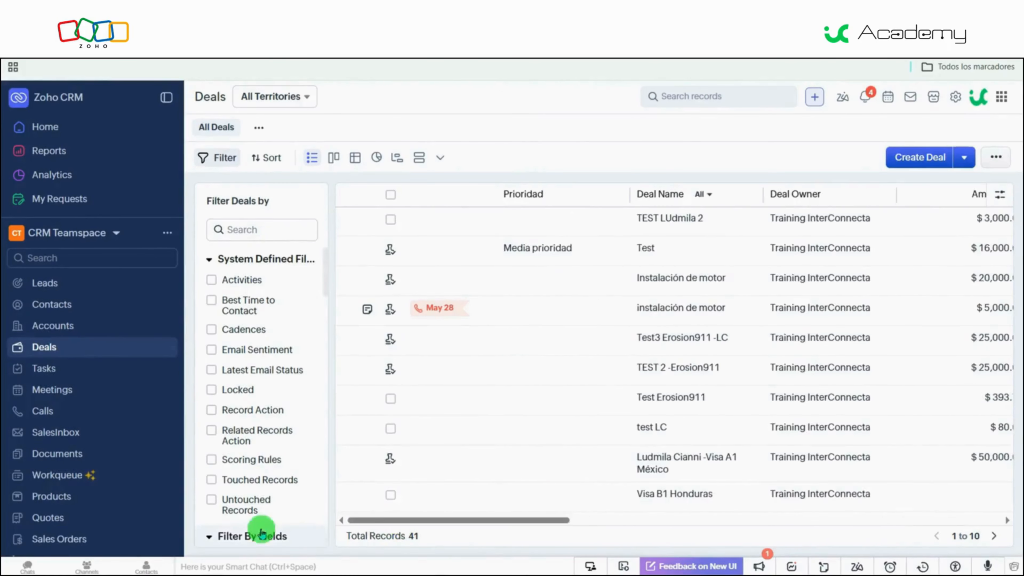
left_click(620, 198)
left_click(651, 220)
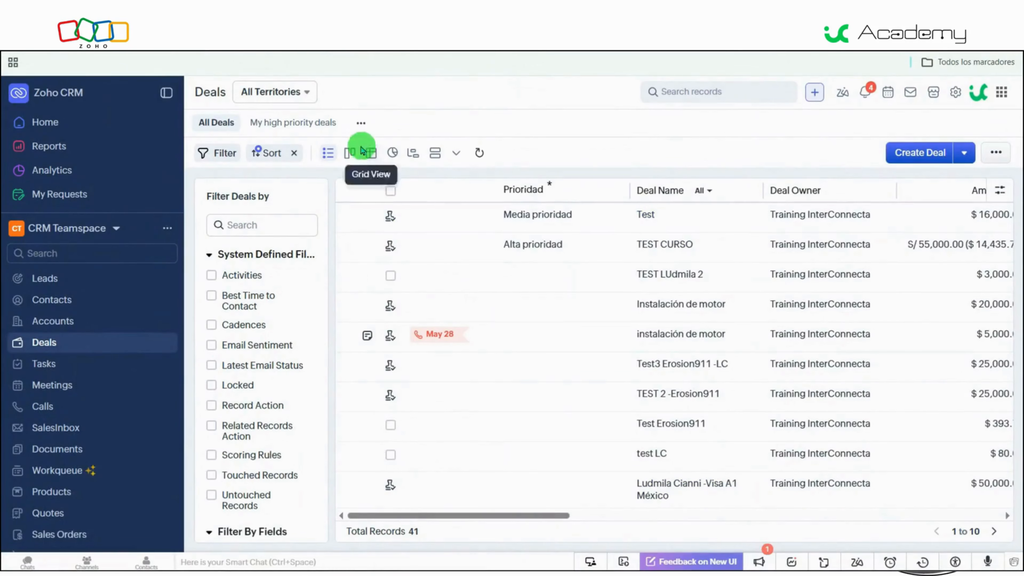
- Open the custom view My high priority deals
left_click(360, 125)
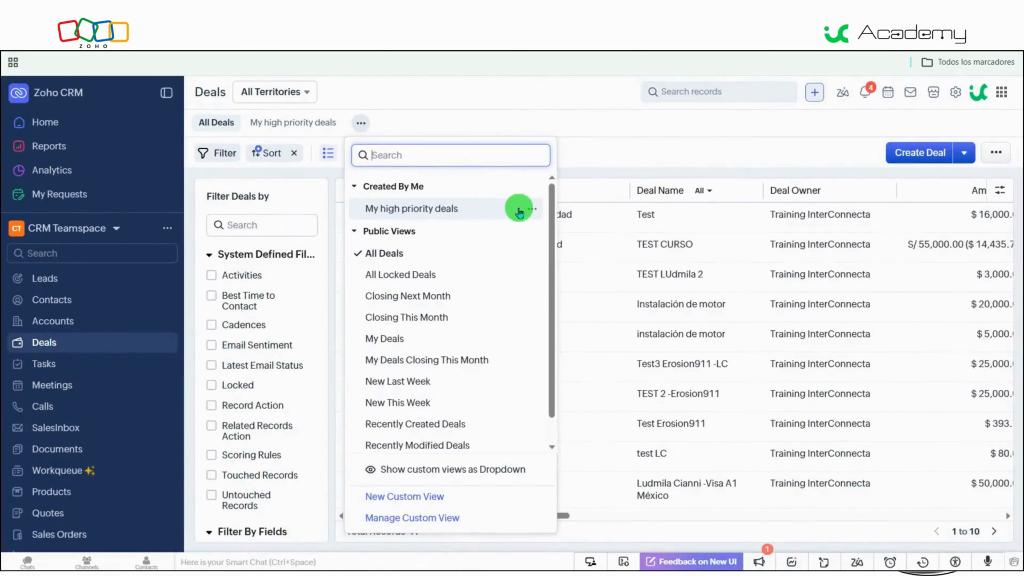
left_click(487, 207)
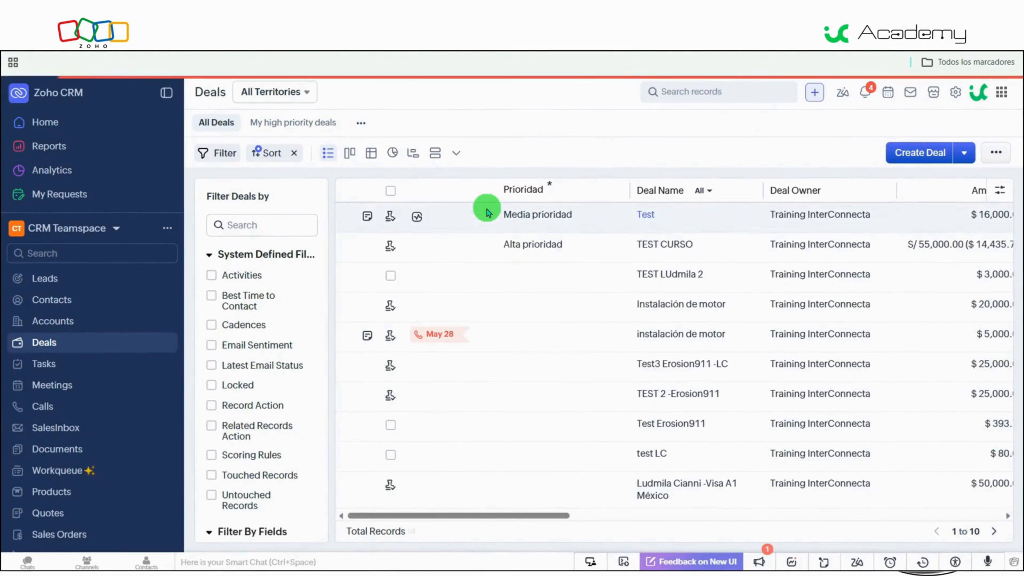